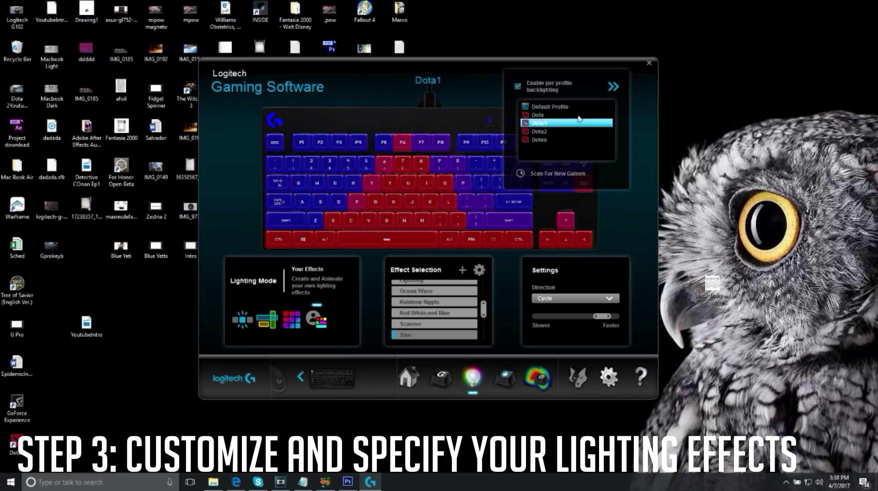
Collapse the profile panel and put the Dota1 keyboard lighting into Freestyle mode
{"action": "left_click", "coordinate": [612, 87]}
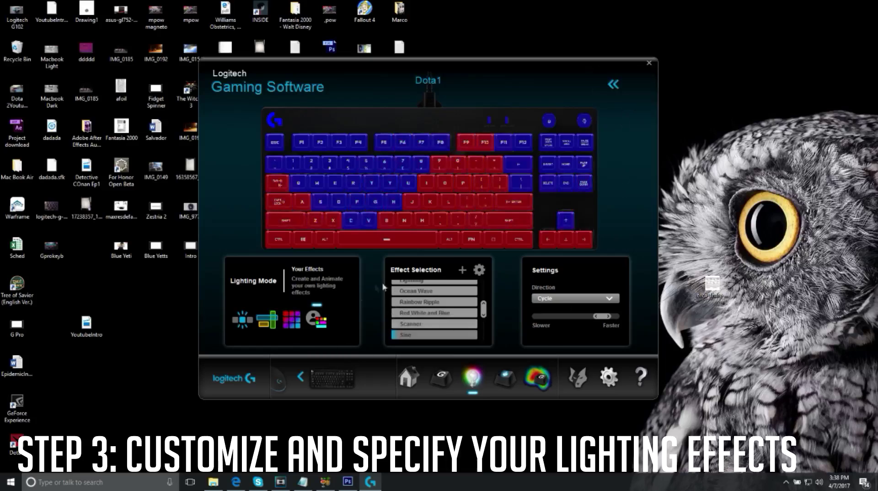
{"action": "left_click", "coordinate": [267, 326]}
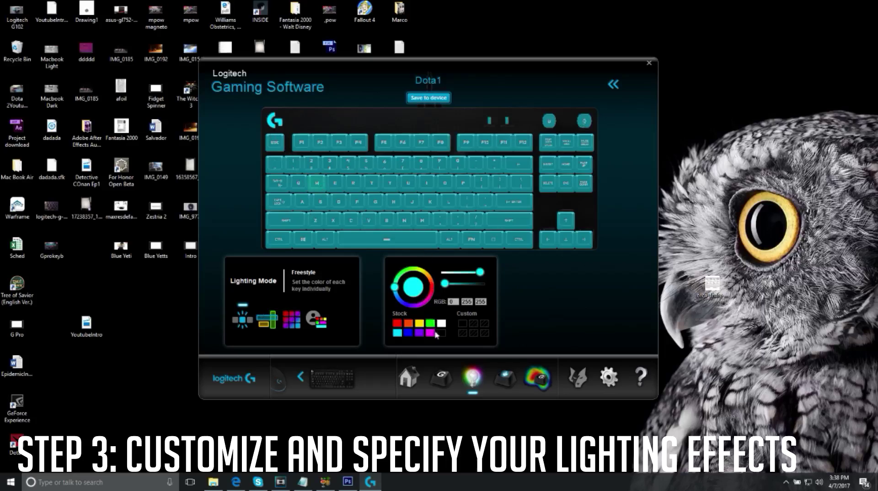
Paint the R, J, P and T through O keys yellow, then move to Zones mode
{"action": "left_click", "coordinate": [420, 323]}
{"action": "left_click", "coordinate": [360, 189]}
{"action": "left_click", "coordinate": [411, 201]}
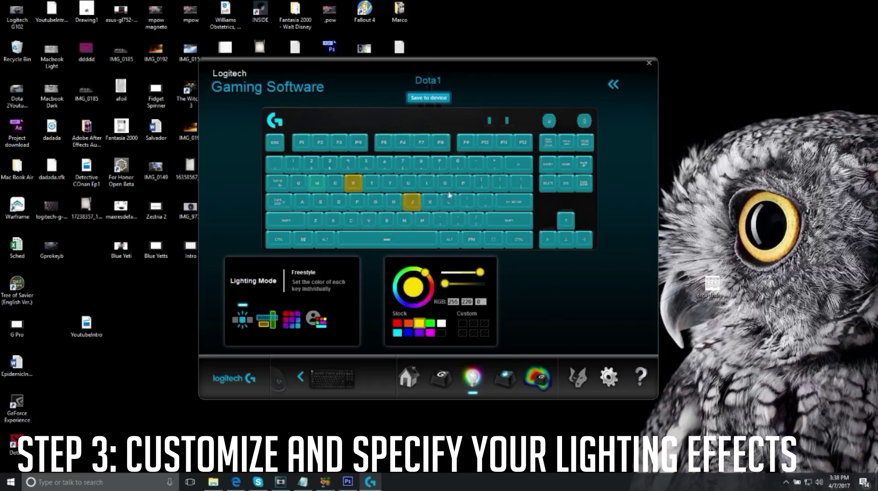
{"action": "left_click", "coordinate": [464, 187]}
{"action": "mouse_move", "coordinate": [445, 185]}
{"action": "left_mouse_down"}
{"action": "mouse_move", "coordinate": [317, 189]}
{"action": "mouse_move", "coordinate": [523, 185]}
{"action": "left_mouse_up"}
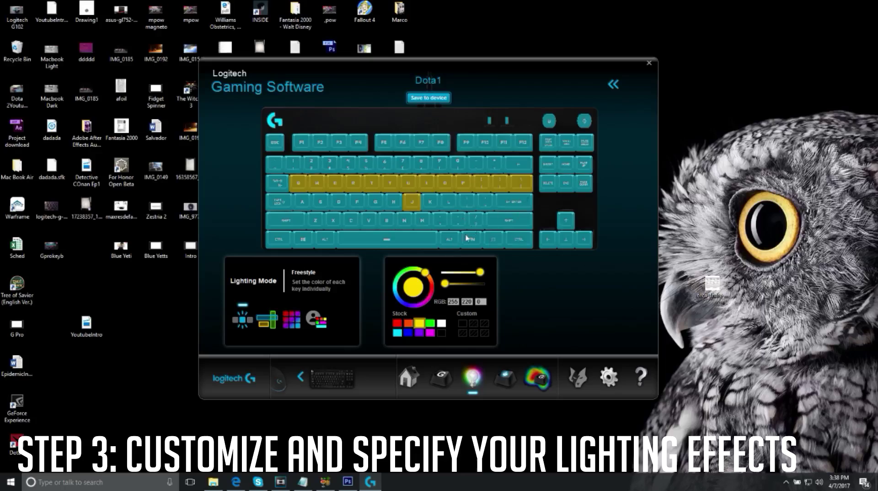
{"action": "left_click", "coordinate": [272, 321]}
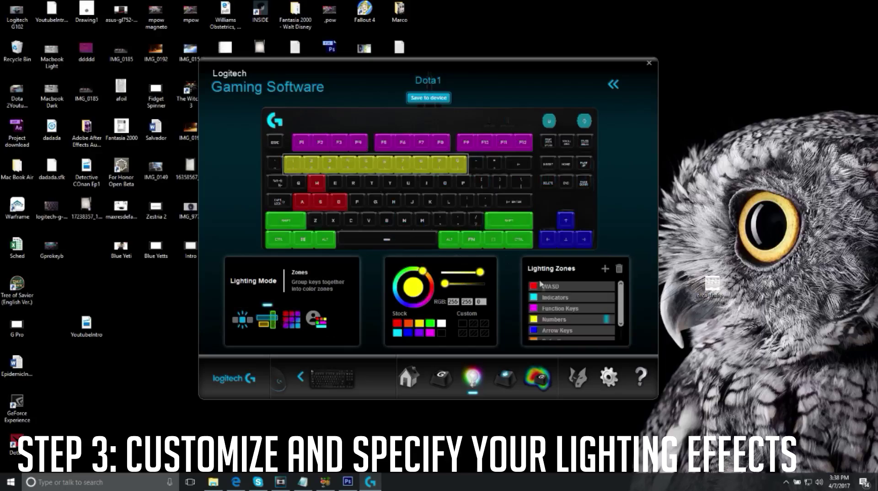
Select the WASD zone and add the Q and E keys to it
{"action": "mouse_move", "coordinate": [622, 308]}
{"action": "left_mouse_down"}
{"action": "mouse_move", "coordinate": [619, 333]}
{"action": "mouse_move", "coordinate": [624, 300]}
{"action": "left_mouse_up"}
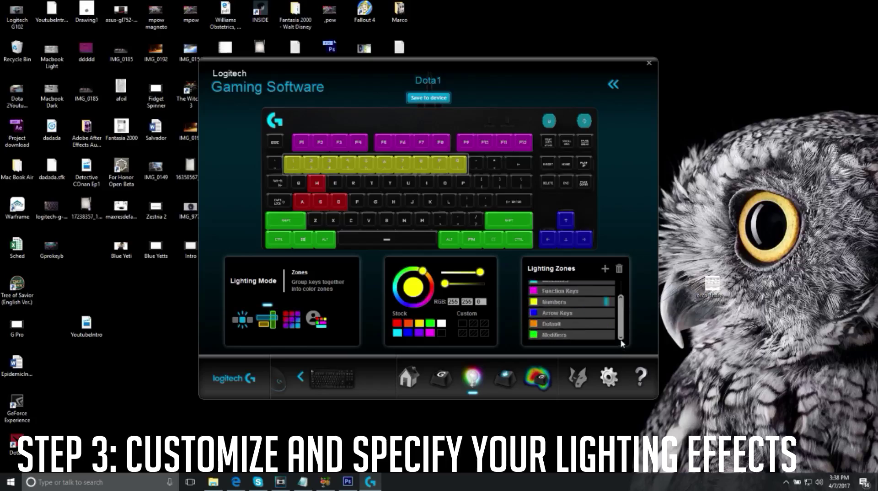
{"action": "left_click", "coordinate": [578, 287]}
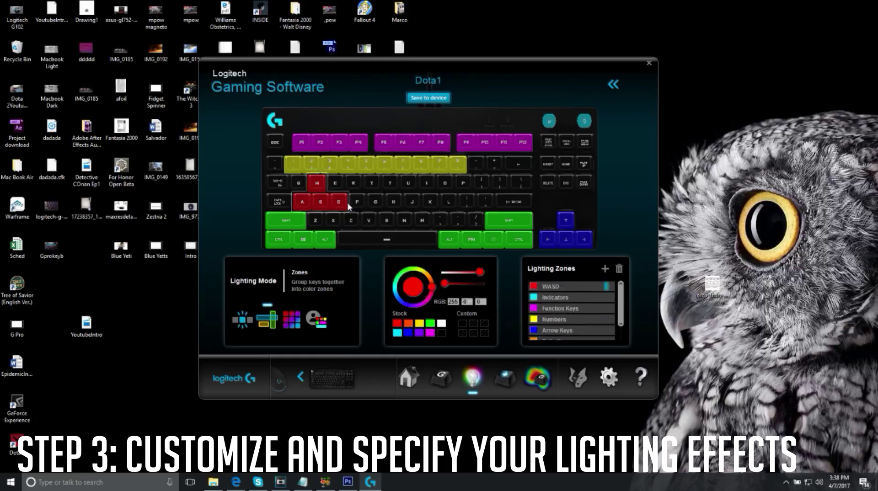
{"action": "left_click", "coordinate": [297, 183]}
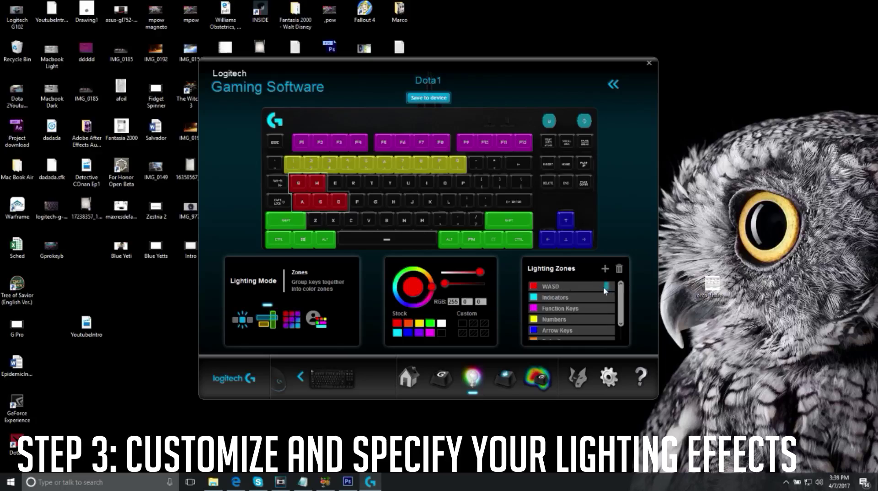
{"action": "left_click", "coordinate": [345, 185]}
Rename the zone to qweasd and then back to WASD, removing Q and E again
{"action": "double_click", "coordinate": [569, 287]}
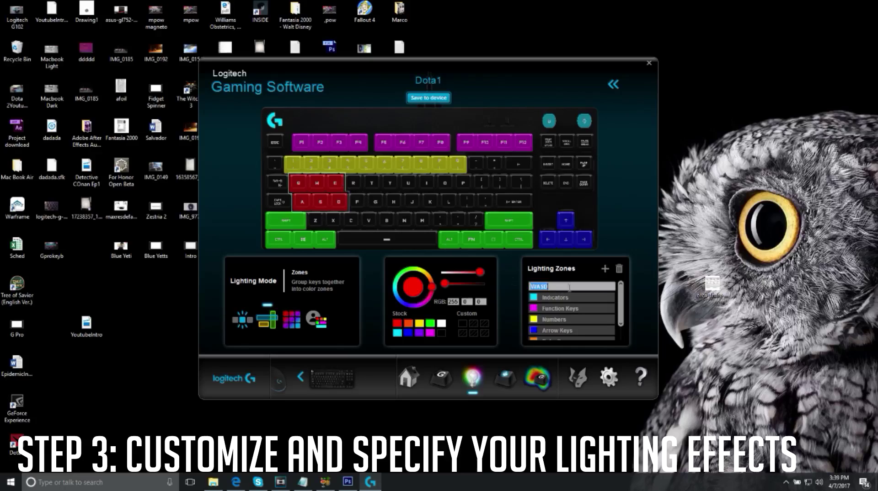
{"action": "key", "text": "Return"}
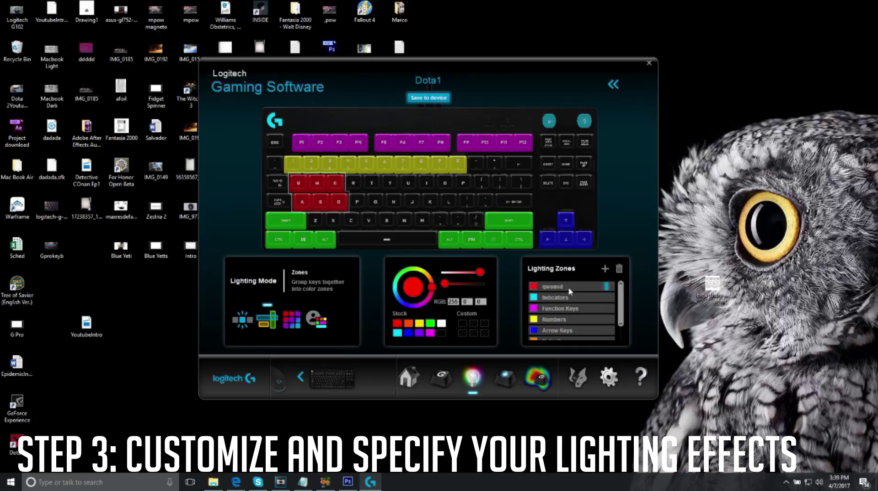
{"action": "double_click", "coordinate": [569, 287]}
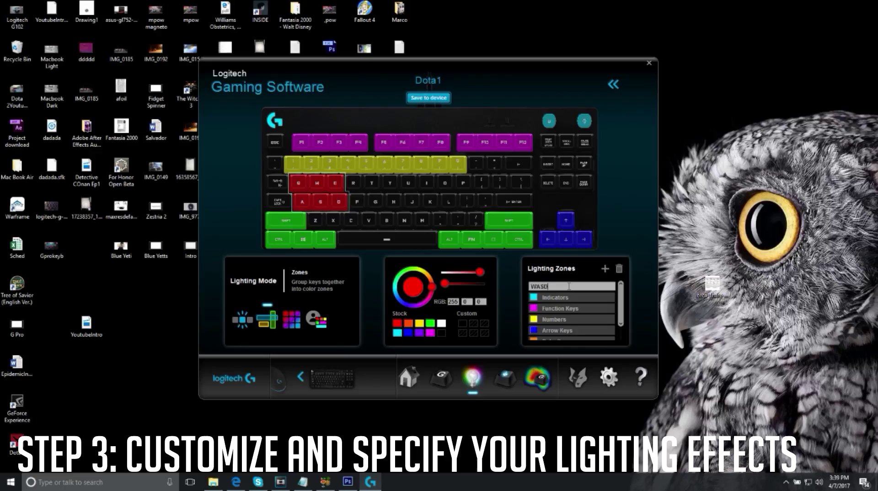
{"action": "left_click", "coordinate": [300, 184]}
{"action": "left_click", "coordinate": [335, 183]}
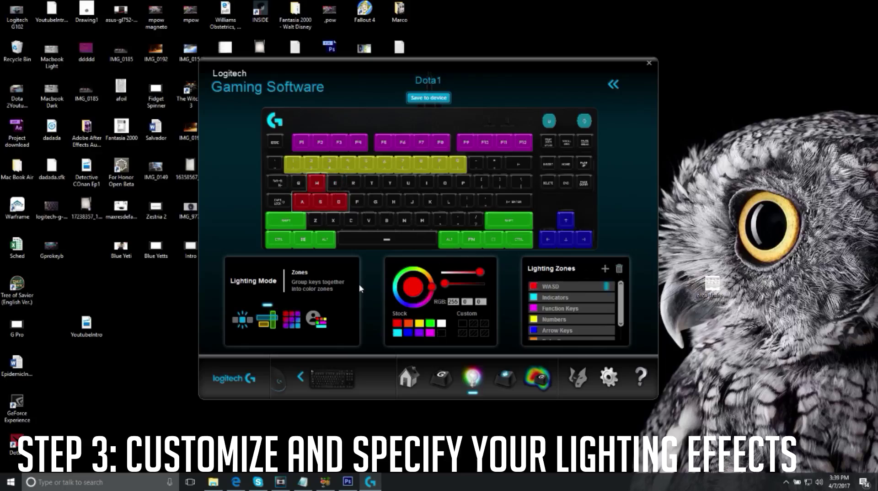
{"action": "left_click", "coordinate": [294, 316]}
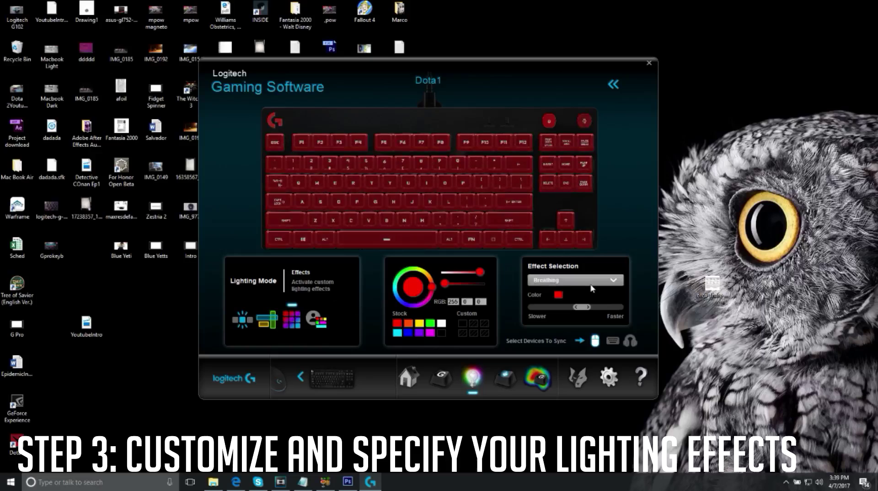
Preview the Star Effect, Color Cycle and vertical Color Wave presets
{"action": "left_click", "coordinate": [574, 280]}
{"action": "left_click", "coordinate": [572, 292]}
{"action": "left_click", "coordinate": [573, 280]}
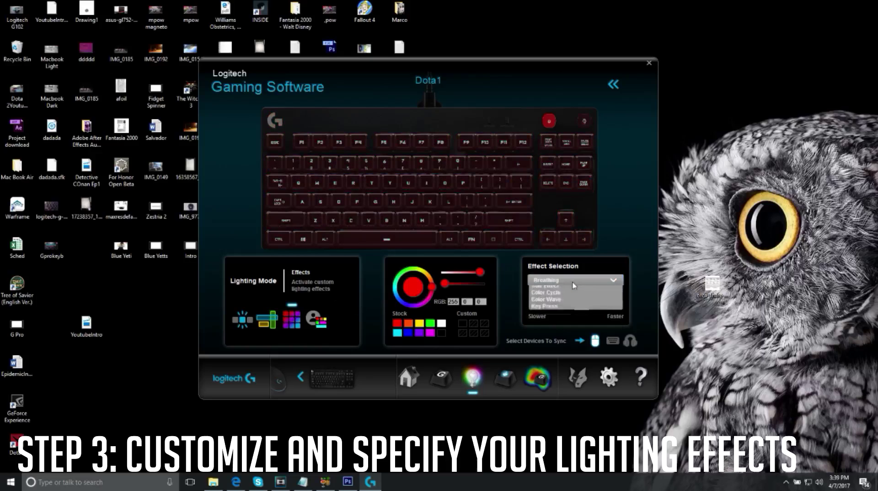
{"action": "left_click", "coordinate": [577, 296]}
{"action": "left_click", "coordinate": [573, 279]}
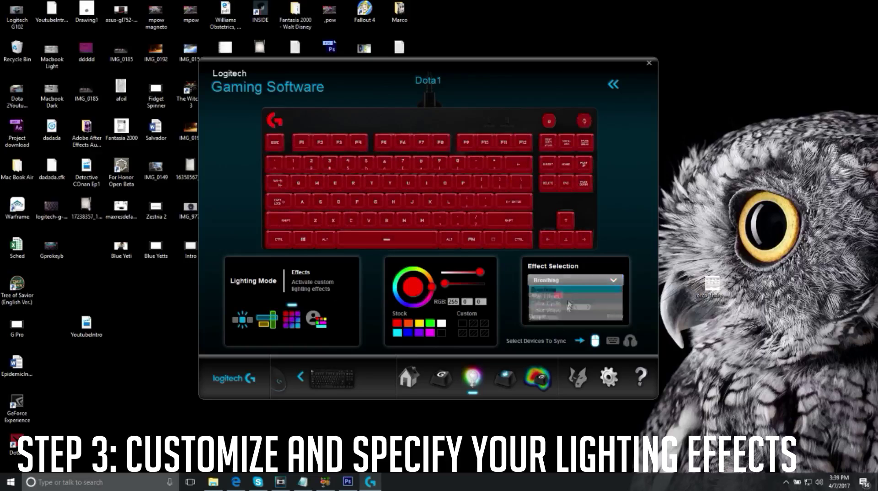
{"action": "left_click", "coordinate": [566, 303]}
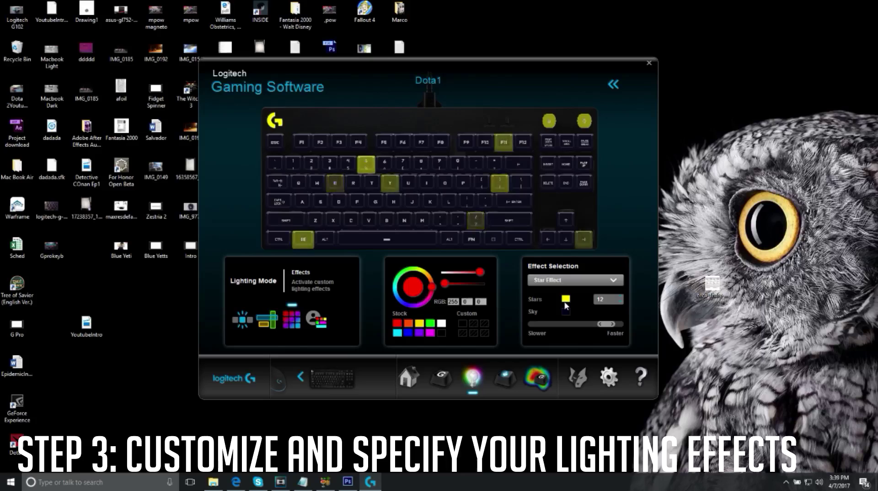
{"action": "left_click", "coordinate": [577, 281]}
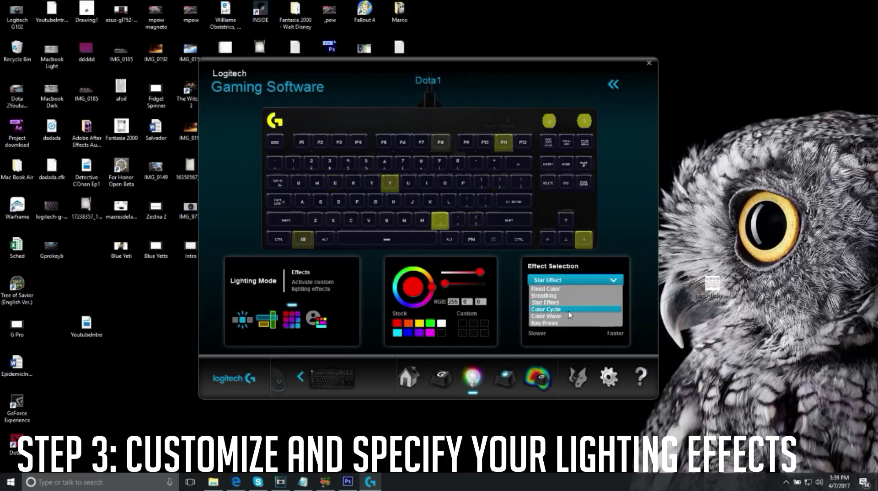
{"action": "left_click", "coordinate": [568, 311]}
{"action": "left_click", "coordinate": [574, 280]}
{"action": "left_click", "coordinate": [572, 315]}
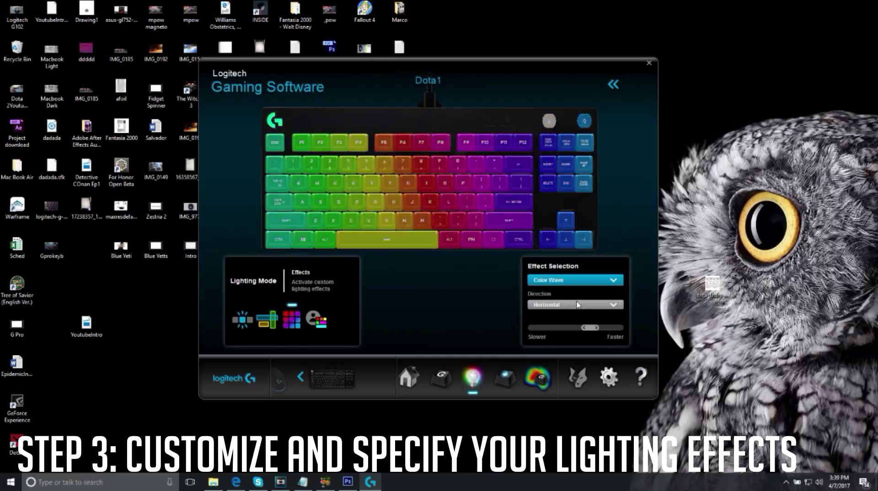
{"action": "left_click", "coordinate": [574, 310]}
{"action": "left_click", "coordinate": [575, 316]}
{"action": "left_click", "coordinate": [574, 304]}
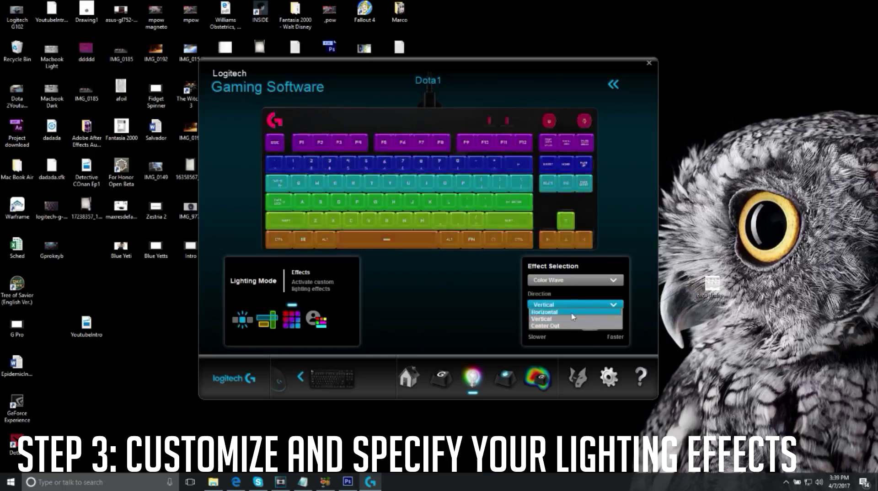
{"action": "left_click", "coordinate": [575, 313]}
Choose the Key Press effect and type on the keyboard to test the cyan glow
{"action": "left_click", "coordinate": [574, 280]}
{"action": "left_click", "coordinate": [571, 322]}
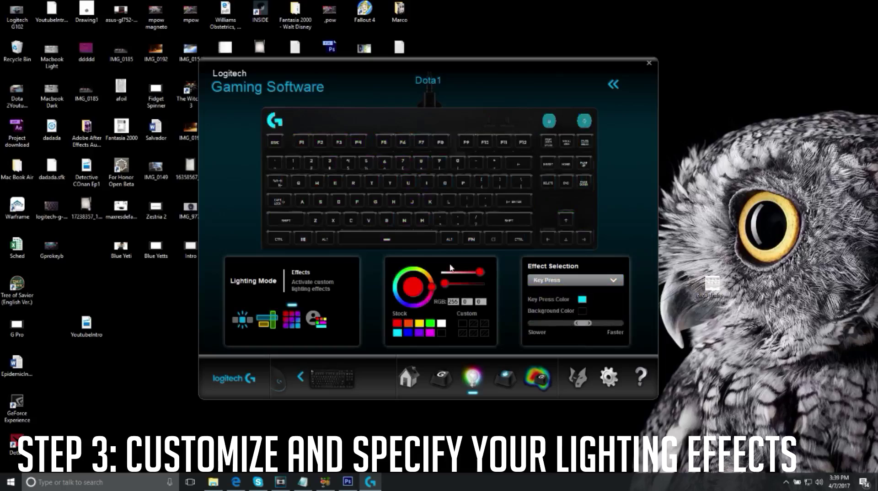
{"action": "key", "text": "shift"}
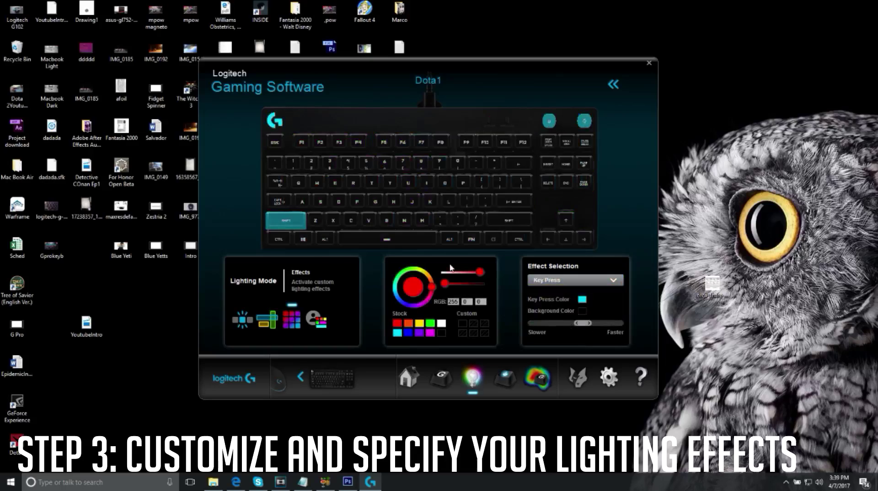
{"action": "key", "text": "m"}
{"action": "key", "text": "a"}
{"action": "key", "text": "e"}
{"action": "key", "text": "r"}
{"action": "key", "text": "o"}
{"action": "key", "text": "c"}
{"action": "key", "text": "d"}
{"action": "key", "text": "f"}
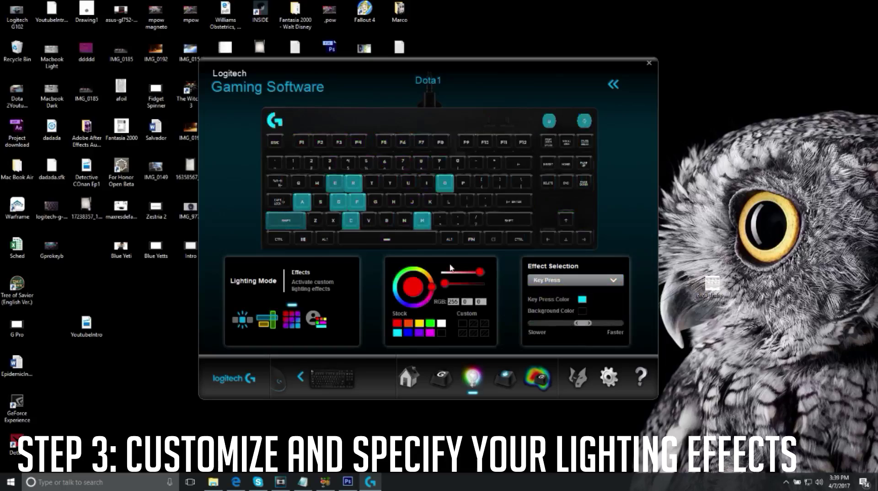
{"action": "key", "text": "shift"}
{"action": "key", "text": "r"}
{"action": "key", "text": "c"}
{"action": "key", "text": "o"}
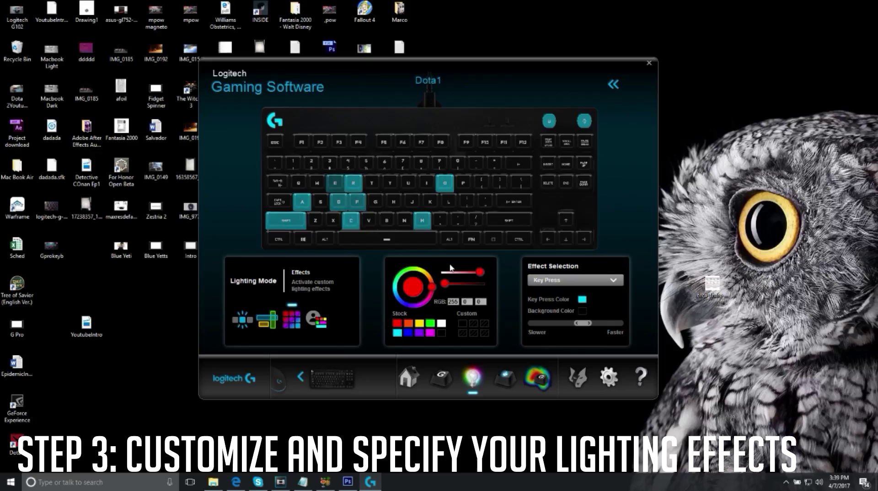
{"action": "key", "text": "shift+n"}
{"action": "key", "text": "i"}
{"action": "key", "text": "g"}
{"action": "key", "text": "e"}
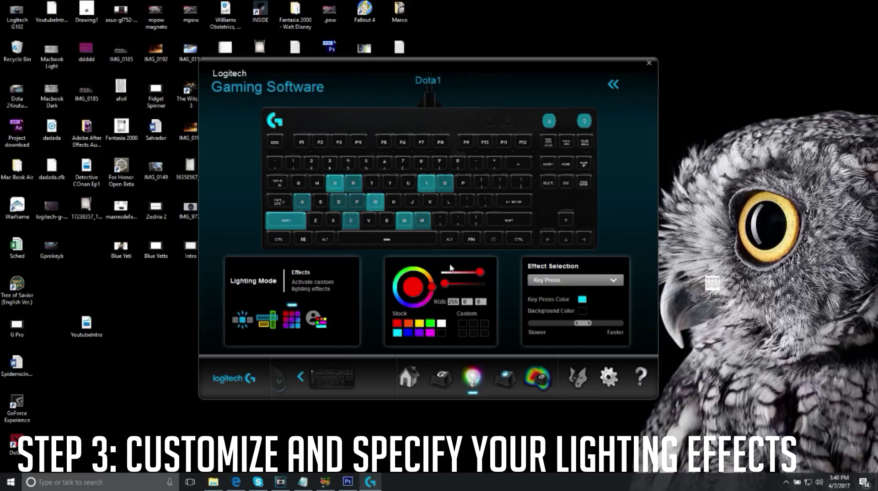
{"action": "key", "text": "l"}
{"action": "key", "text": "shift"}
{"action": "key", "text": "c"}
{"action": "key", "text": "a"}
{"action": "key", "text": "s"}
{"action": "key", "text": "v"}
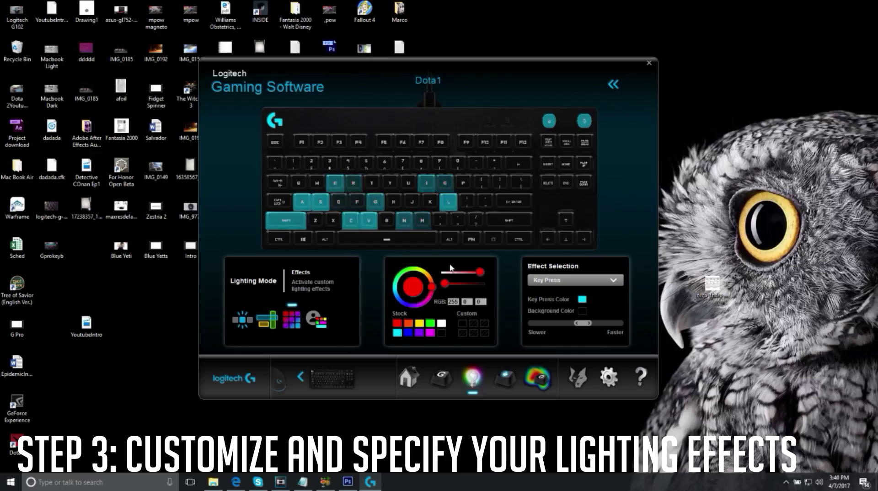
{"action": "key", "text": "o"}
{"action": "key", "text": "d"}
{"action": "key", "text": "r"}
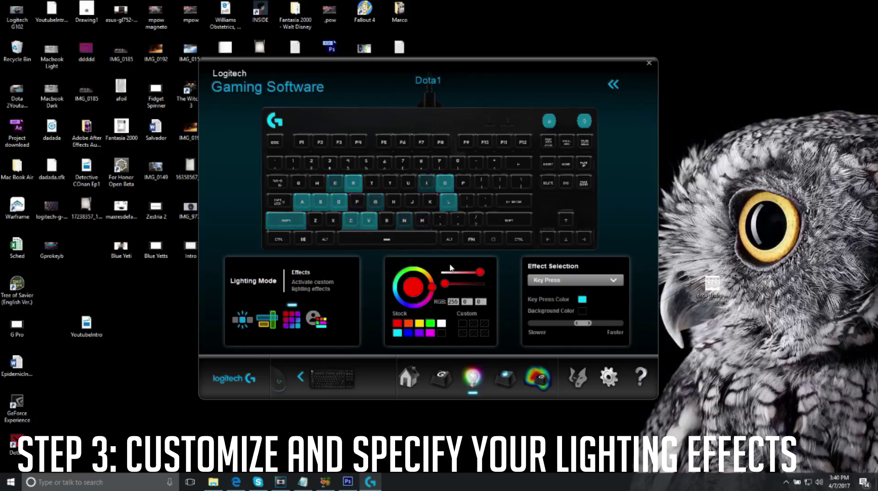
Under Your Effects, try Red White and Blue, Ocean Wave and Copy of Databall, then apply Sine
{"action": "left_click", "coordinate": [316, 324]}
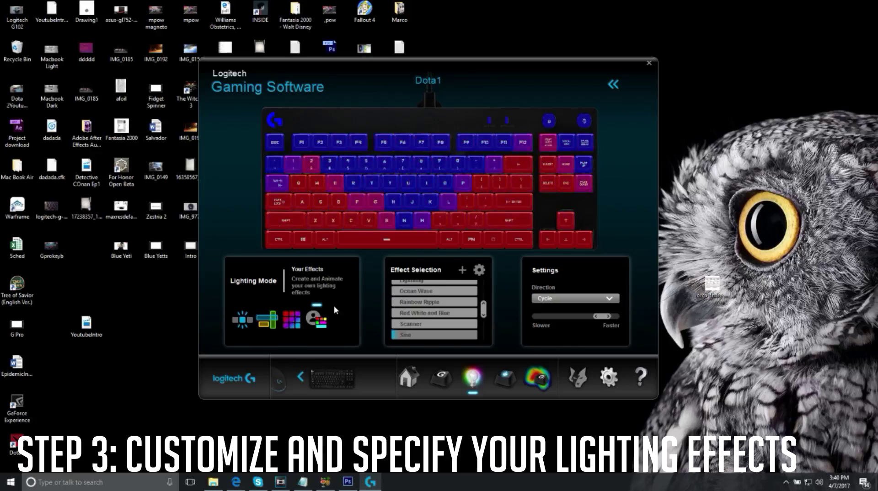
{"action": "left_click", "coordinate": [414, 314]}
{"action": "left_click", "coordinate": [415, 291]}
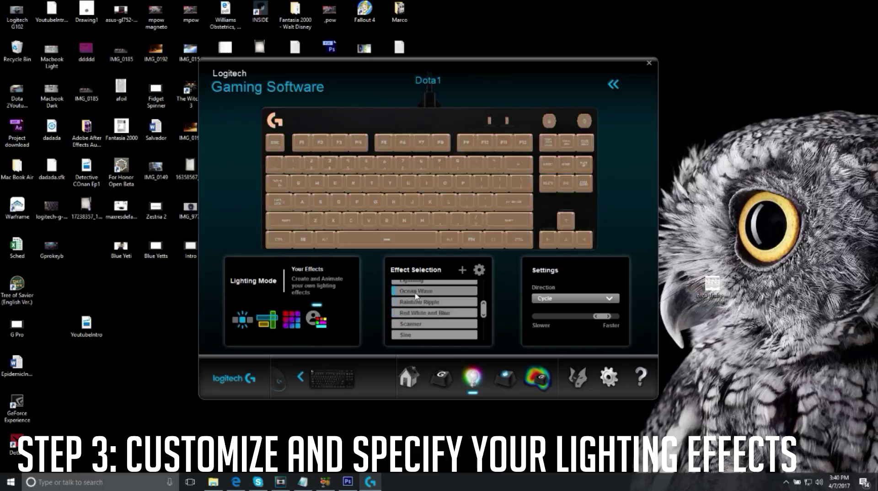
{"action": "left_click_drag", "start_coordinate": [483, 313], "coordinate": [484, 338]}
{"action": "left_click", "coordinate": [438, 336]}
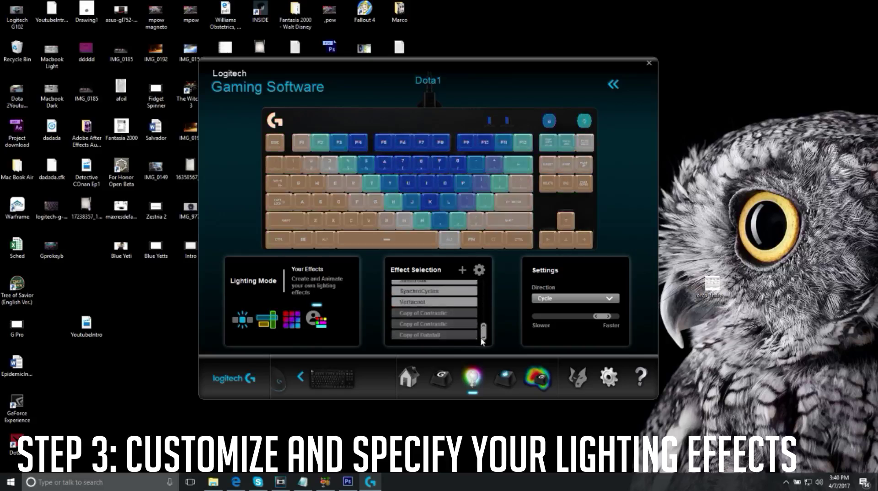
{"action": "scroll", "coordinate": [435, 320], "scroll_direction": "up", "scroll_amount": 3}
{"action": "left_click", "coordinate": [428, 319]}
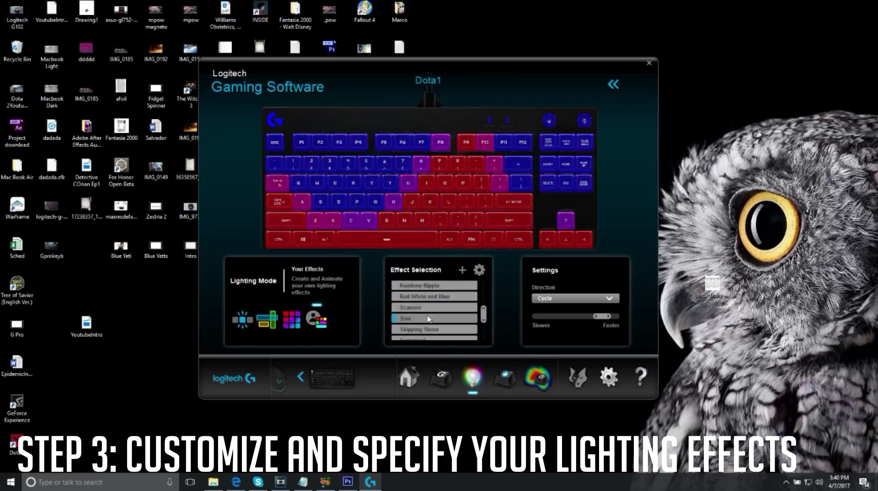
{"action": "scroll", "coordinate": [457, 311], "scroll_direction": "up", "scroll_amount": 5}
Apply Contrastic, open a copy in the Custom Effect Lighting Editor, play its preview, and close it
{"action": "left_click", "coordinate": [430, 286]}
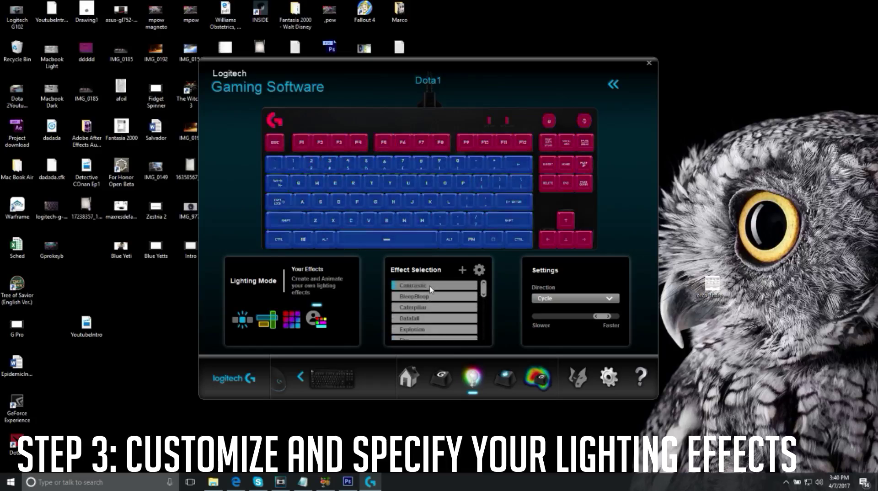
{"action": "double_click", "coordinate": [457, 286]}
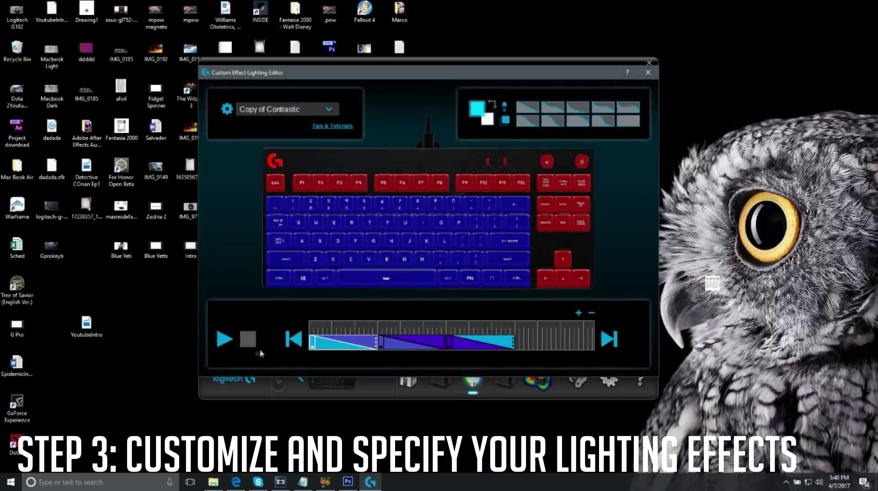
{"action": "left_click", "coordinate": [224, 340]}
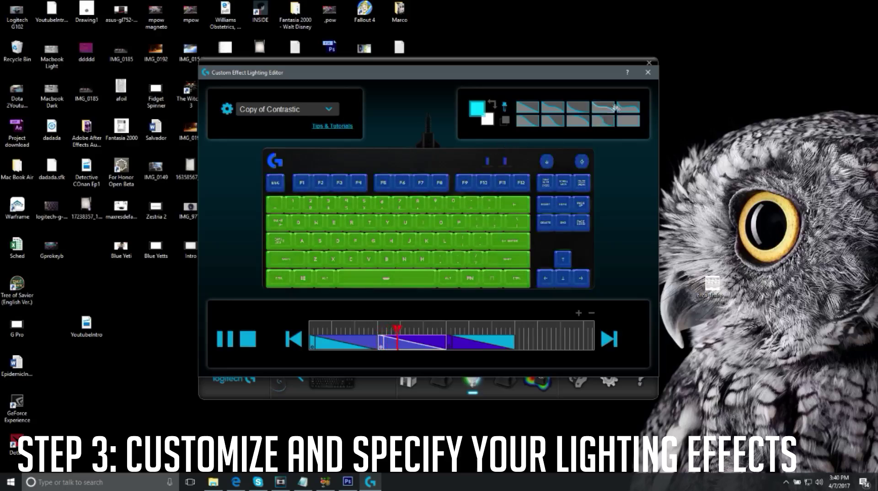
{"action": "left_click", "coordinate": [646, 72]}
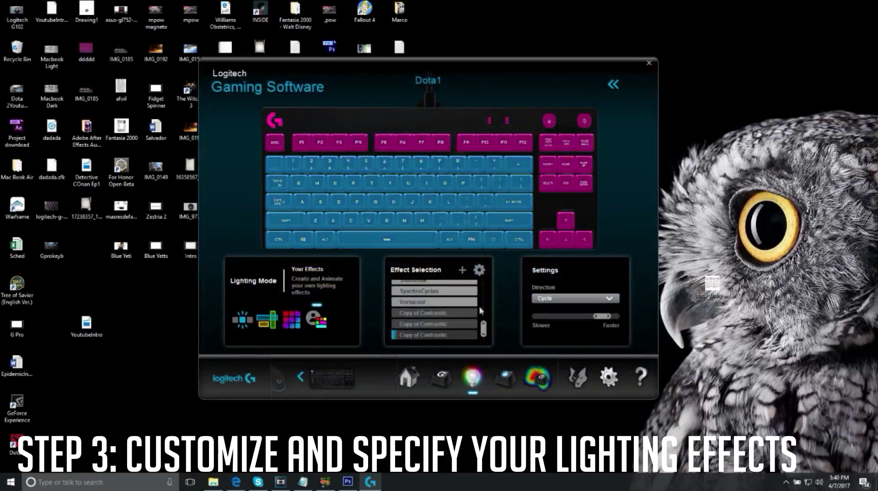
{"action": "scroll", "coordinate": [483, 329], "scroll_direction": "up", "scroll_amount": 6}
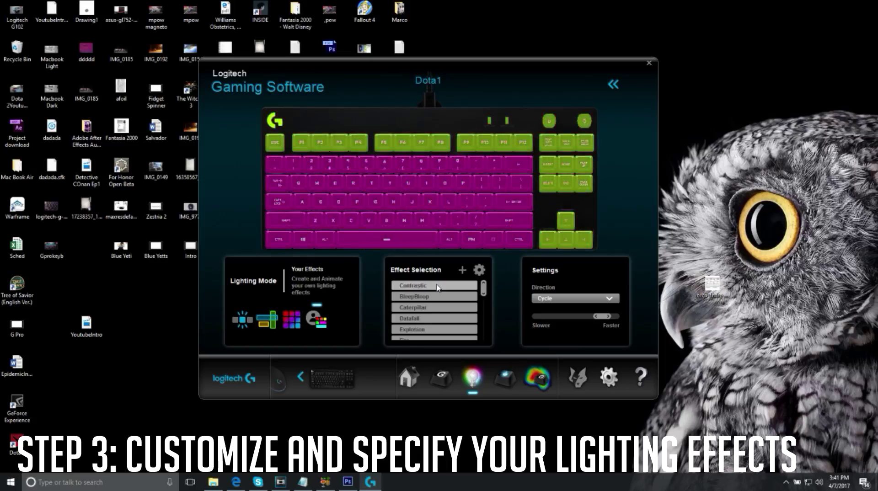
Reapply Contrastic and one other preset, then switch the lighting via Freestyle to Zones
{"action": "left_click", "coordinate": [437, 288]}
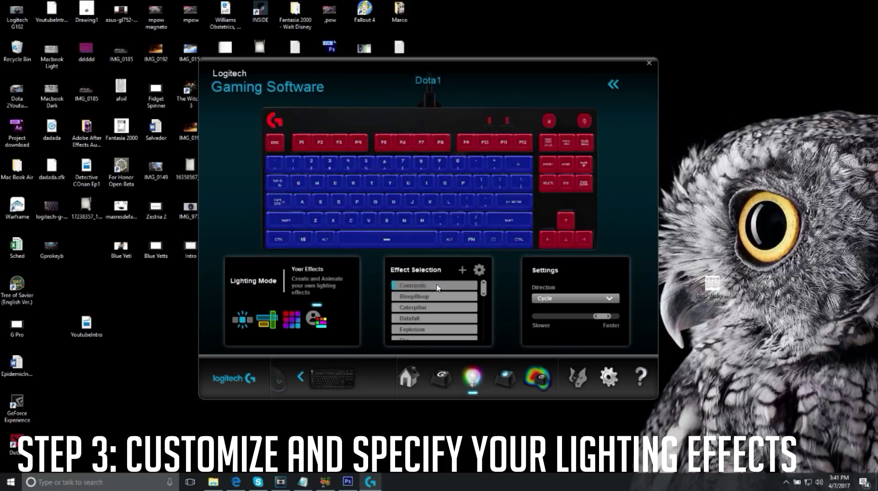
{"action": "left_click", "coordinate": [420, 338]}
{"action": "scroll", "coordinate": [420, 338], "scroll_direction": "down", "scroll_amount": 5}
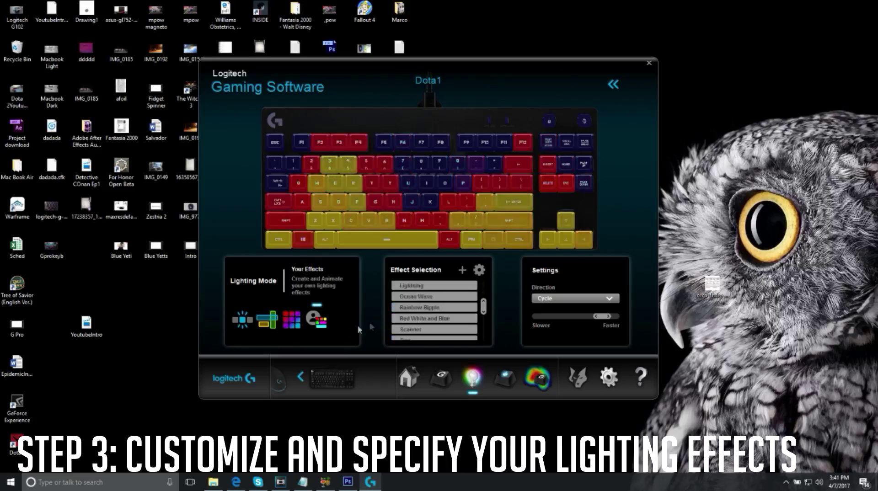
{"action": "left_click", "coordinate": [295, 322]}
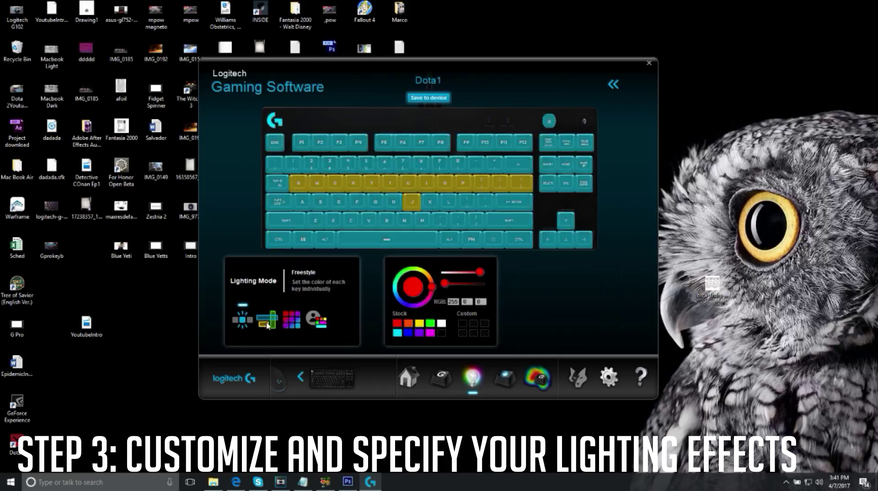
{"action": "left_click", "coordinate": [267, 320]}
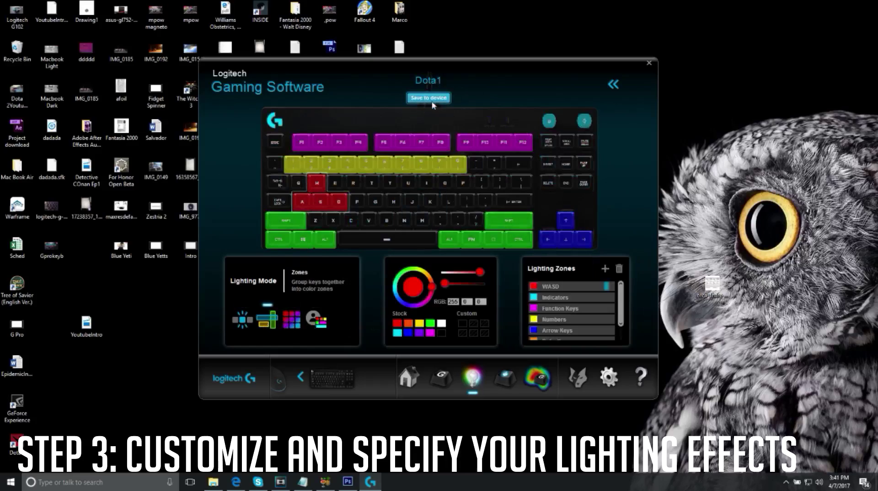
{"action": "left_click", "coordinate": [612, 85]}
Cycle through the Dota, Dota1, Dota2 and Dotes profiles to compare lighting, ending on Dotes
{"action": "left_click", "coordinate": [548, 116]}
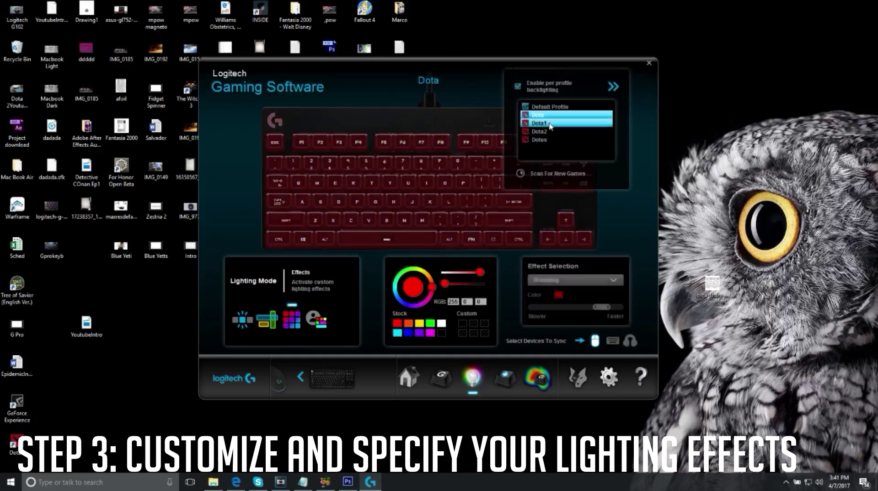
{"action": "left_click", "coordinate": [550, 124]}
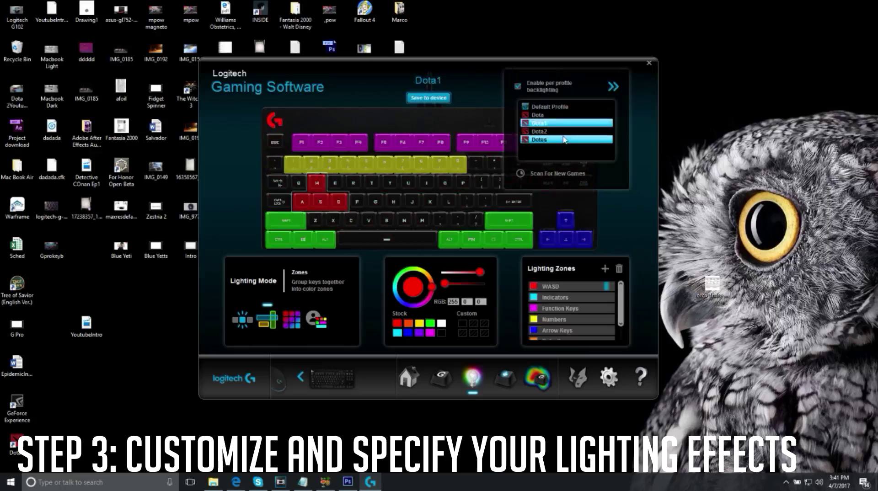
{"action": "left_click", "coordinate": [563, 140]}
{"action": "left_click", "coordinate": [558, 132]}
{"action": "left_click", "coordinate": [553, 123]}
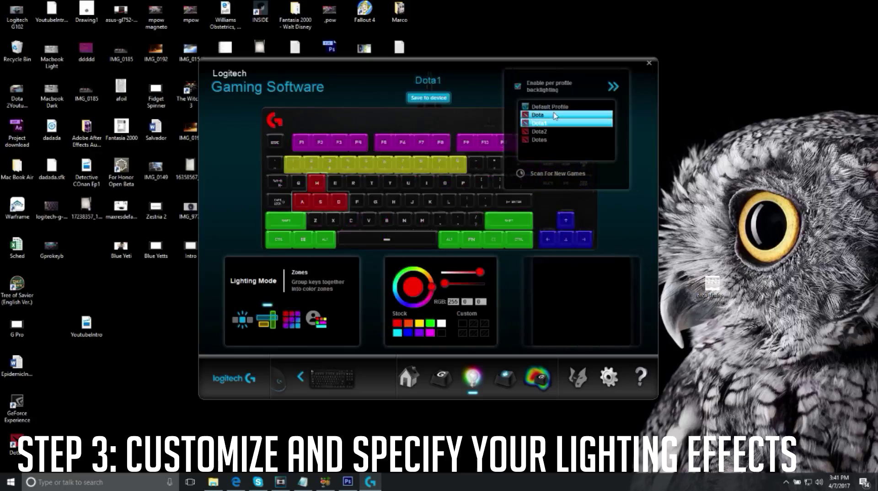
{"action": "left_click", "coordinate": [551, 115]}
{"action": "left_click", "coordinate": [551, 124]}
{"action": "left_click", "coordinate": [551, 131]}
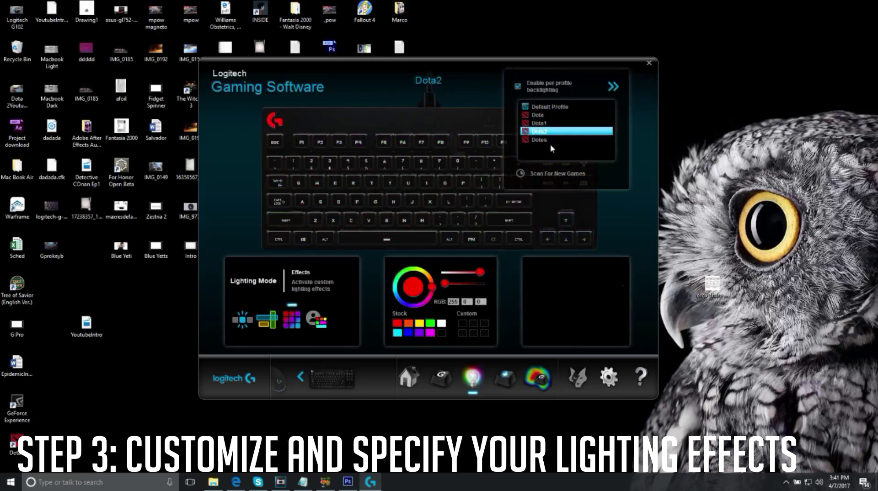
{"action": "left_click", "coordinate": [544, 140]}
{"action": "left_click", "coordinate": [543, 131]}
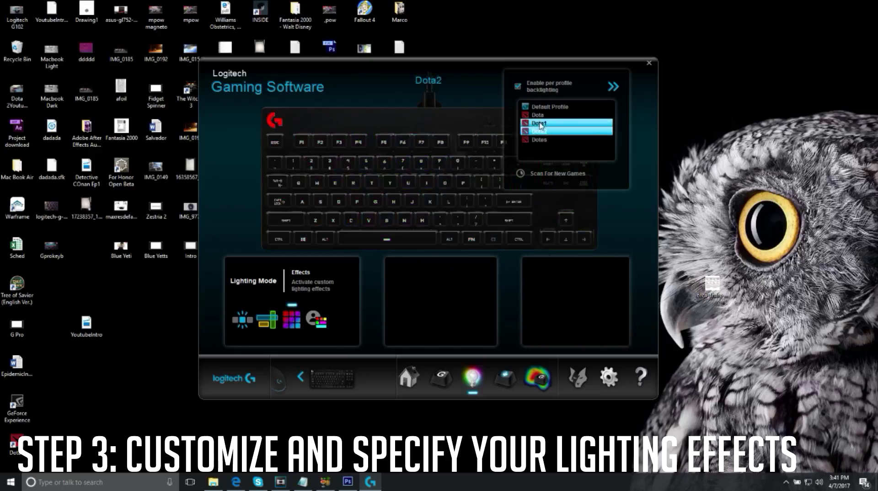
{"action": "left_click", "coordinate": [542, 123]}
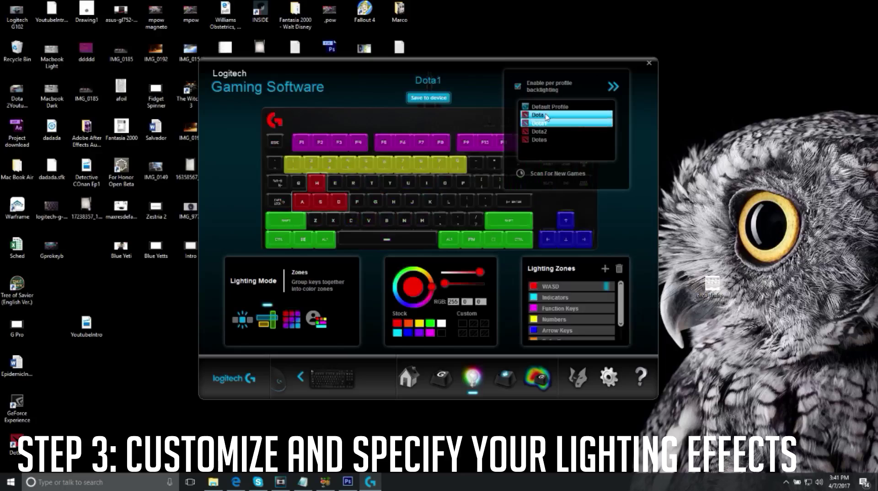
{"action": "left_click", "coordinate": [546, 116]}
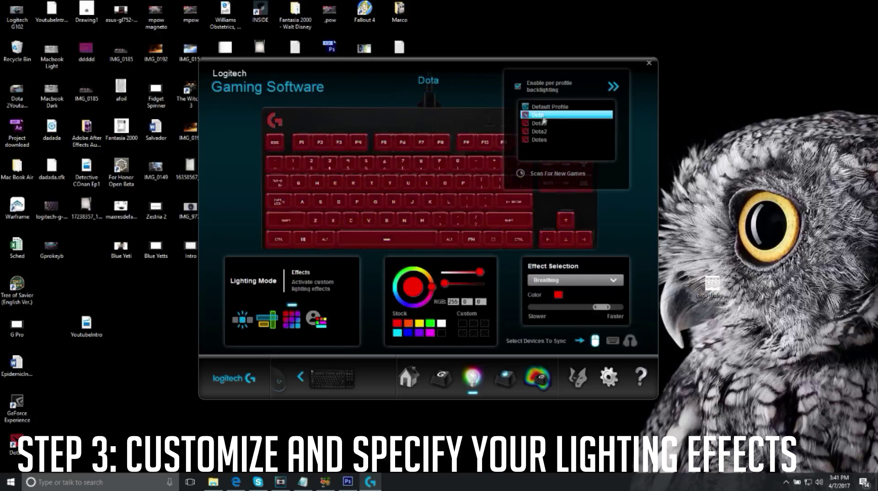
{"action": "left_click", "coordinate": [542, 124]}
{"action": "left_click", "coordinate": [539, 140]}
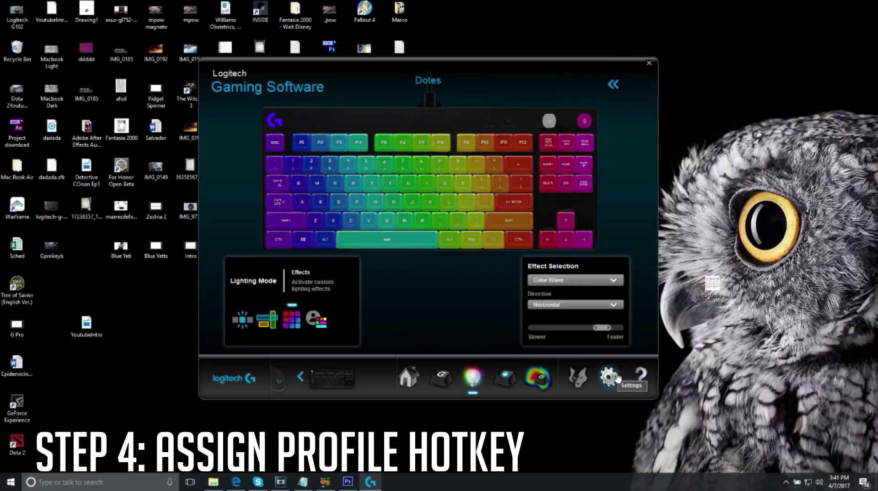
Open the Profile tab of Settings and keep Default Profile as the fallback profile
{"action": "left_click", "coordinate": [608, 377]}
{"action": "left_click", "coordinate": [416, 101]}
{"action": "left_click", "coordinate": [390, 249]}
{"action": "key", "text": "ctrl+equal"}
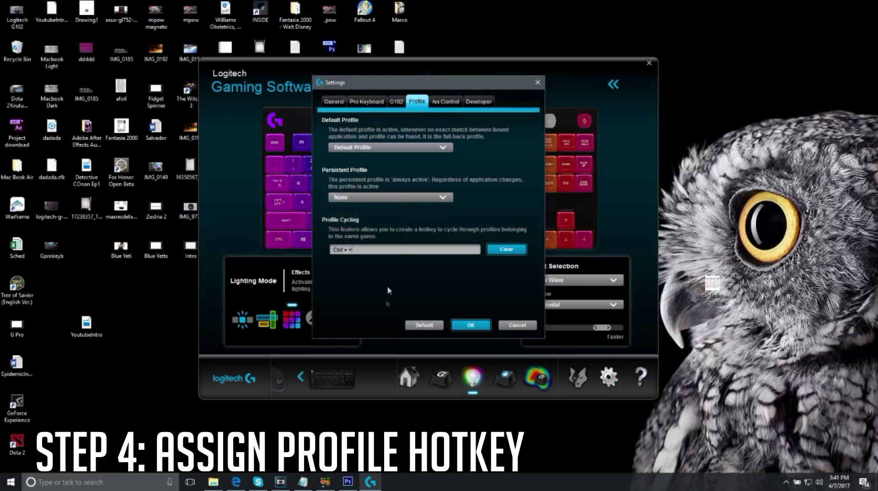
{"action": "left_click", "coordinate": [383, 149]}
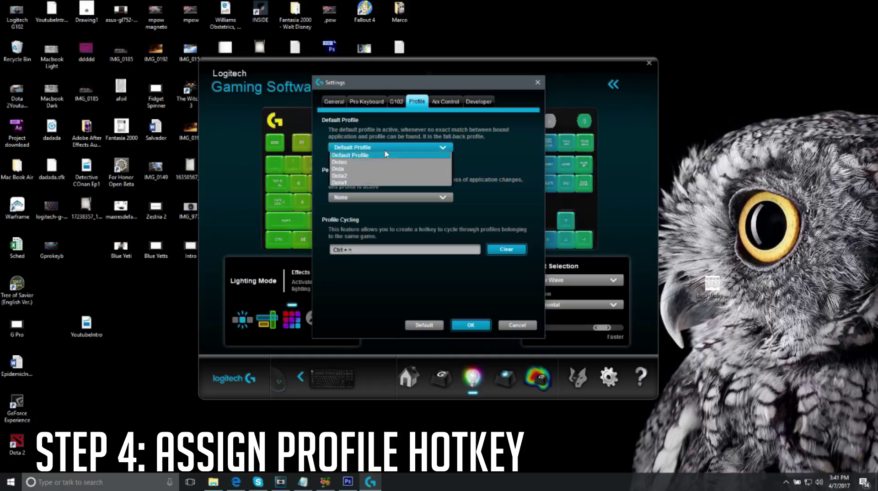
{"action": "left_click", "coordinate": [376, 155]}
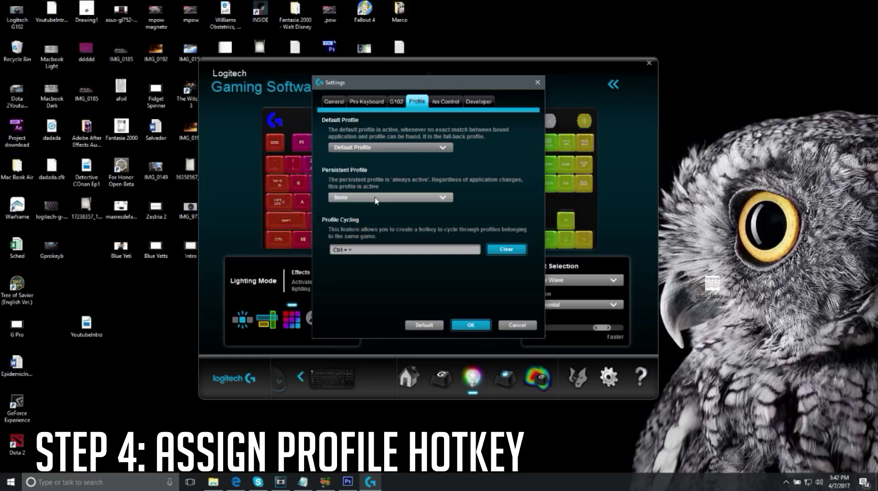
Clear the profile-cycling hotkey, set it to Ctrl + =, and confirm with OK
{"action": "left_click", "coordinate": [374, 250]}
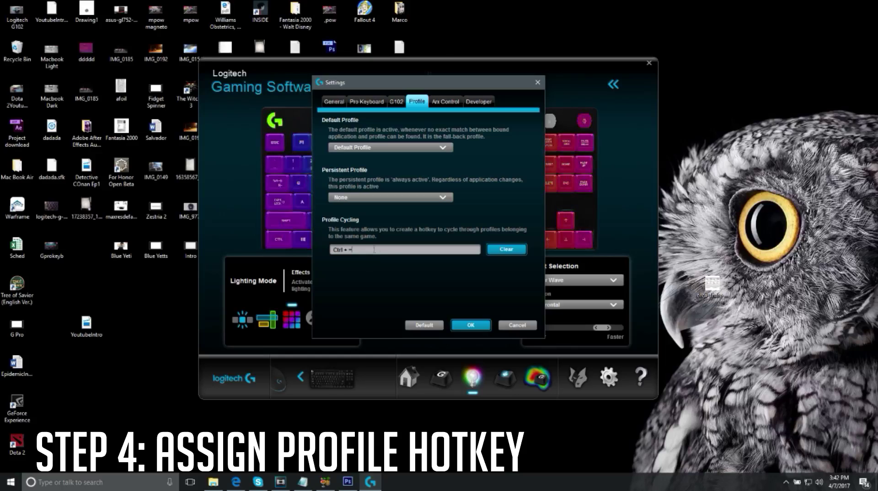
{"action": "left_click", "coordinate": [498, 251]}
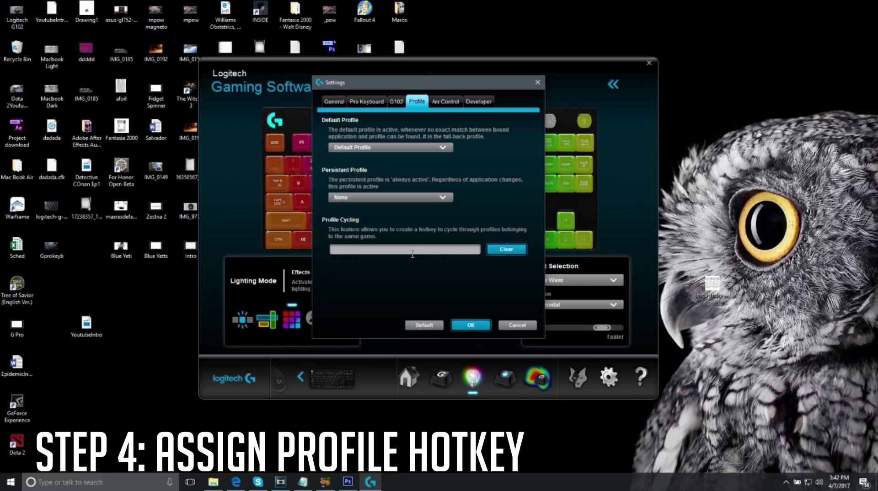
{"action": "key", "text": "ctrl"}
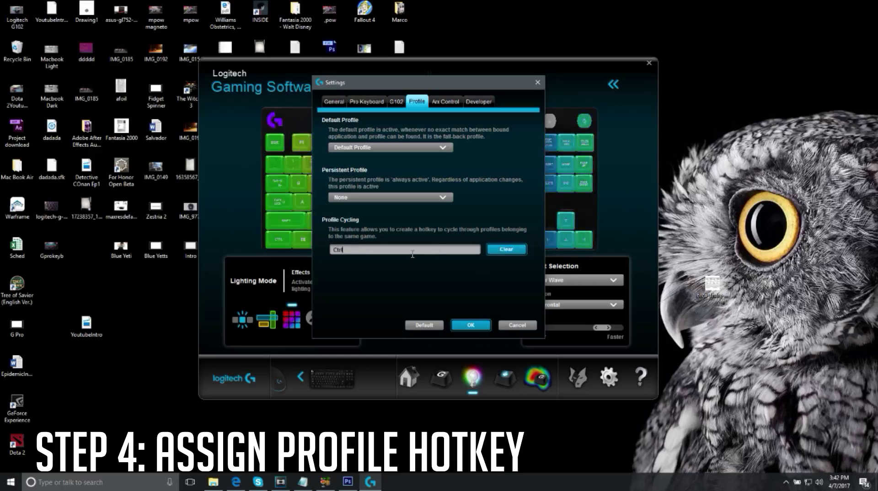
{"action": "key", "text": "ctrl+equal"}
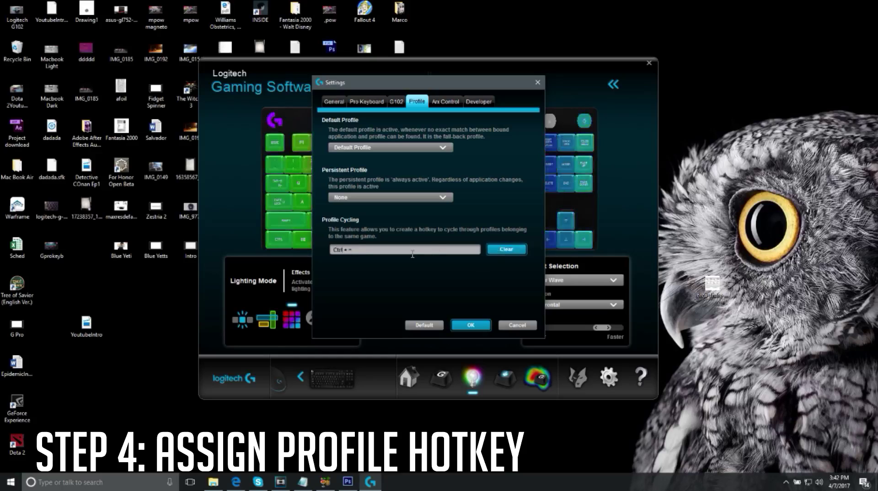
{"action": "left_click", "coordinate": [462, 325]}
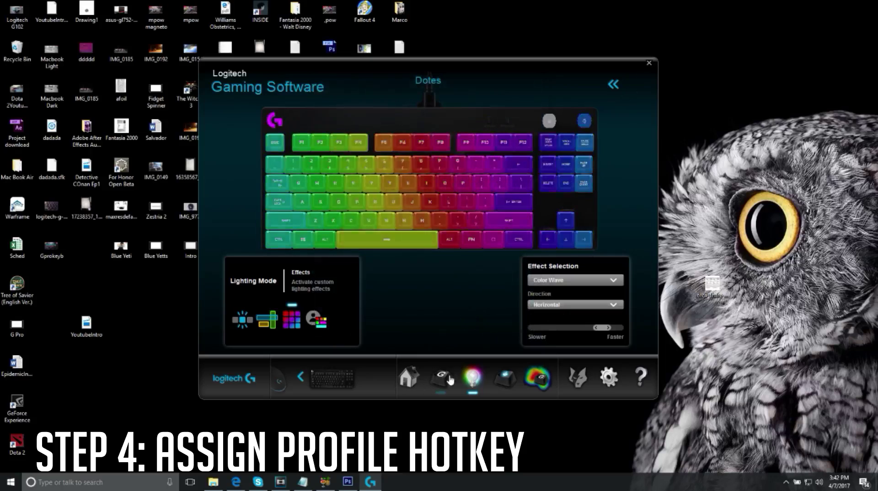
View the G-key commands screen, then close Logitech Gaming Software
{"action": "left_click", "coordinate": [428, 385]}
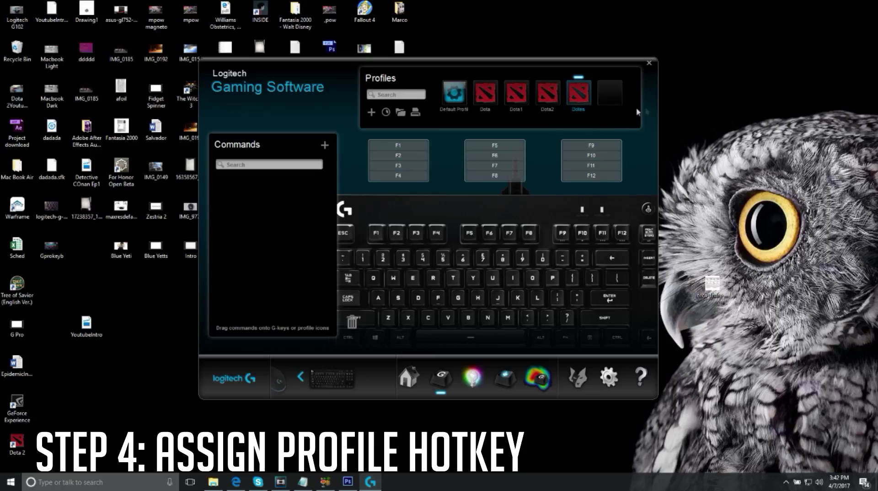
{"action": "left_click", "coordinate": [647, 63]}
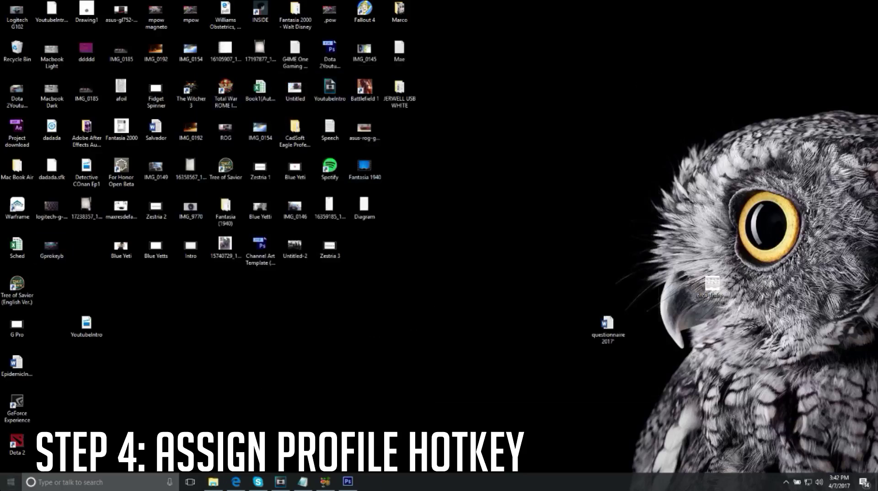
Drag the Dota 2 shortcut beside YoutubeIntro, then answer Yes to Steam Client Service's permission prompt
{"action": "key", "text": "super"}
{"action": "key", "text": "super"}
{"action": "left_click", "coordinate": [25, 448]}
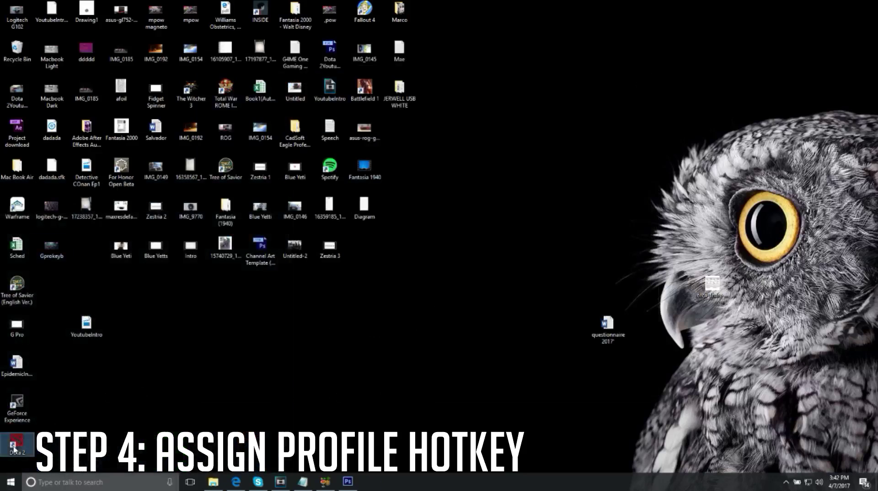
{"action": "left_click_drag", "start_coordinate": [25, 448], "coordinate": [193, 334]}
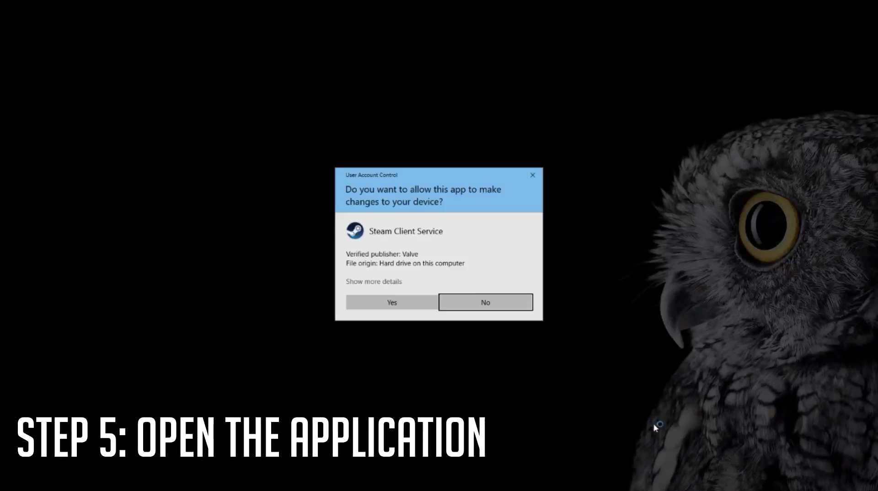
{"action": "key", "text": "Left"}
{"action": "key", "text": "Return"}
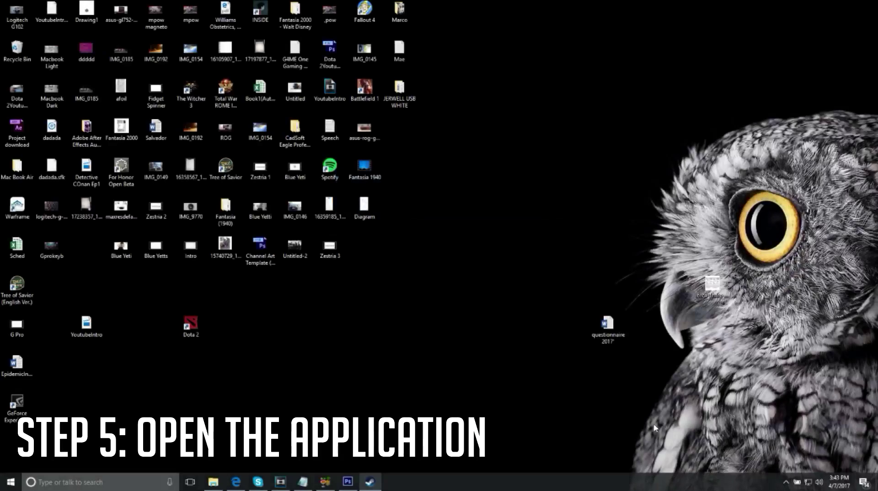